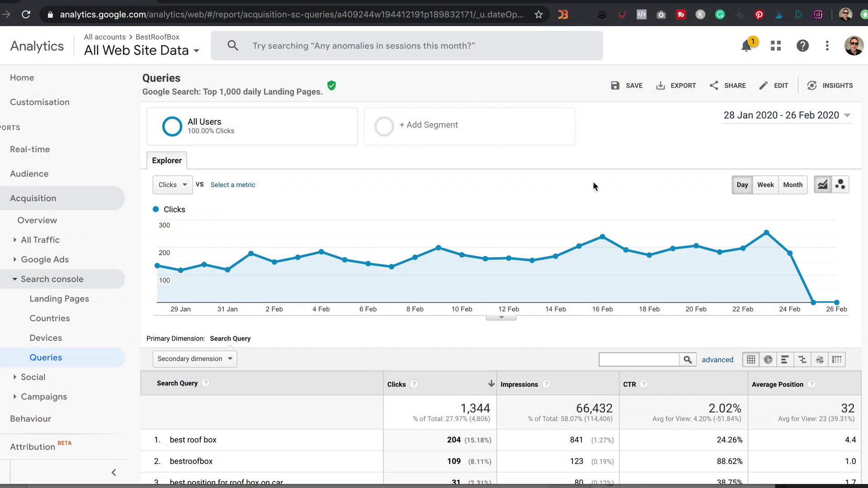
Scroll down through the Acquisition Overview report
scroll(593, 182, down, 3)
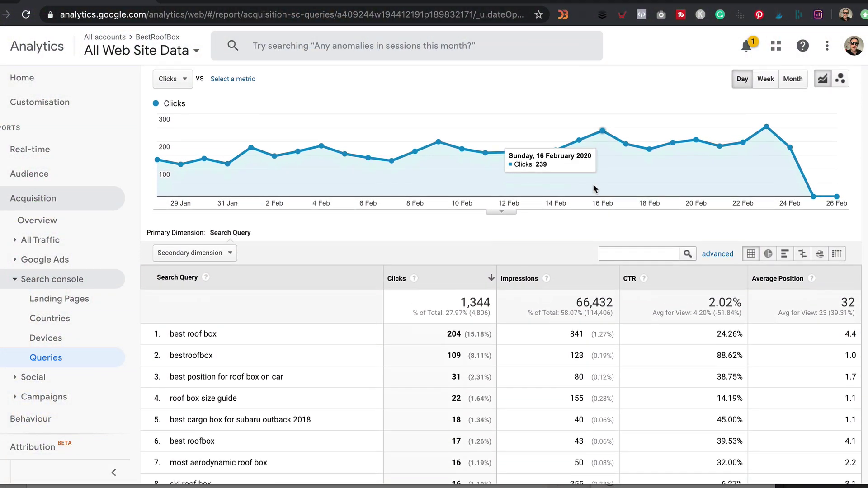
scroll(593, 183, down, 3)
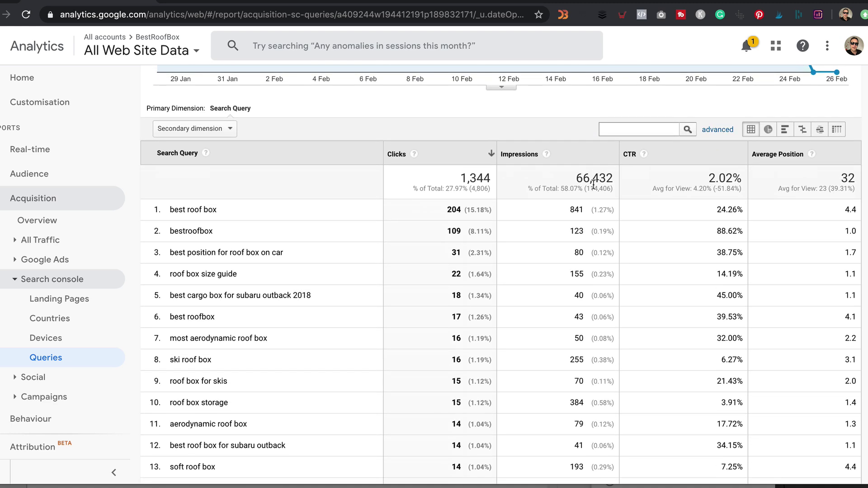
scroll(593, 184, down, 2)
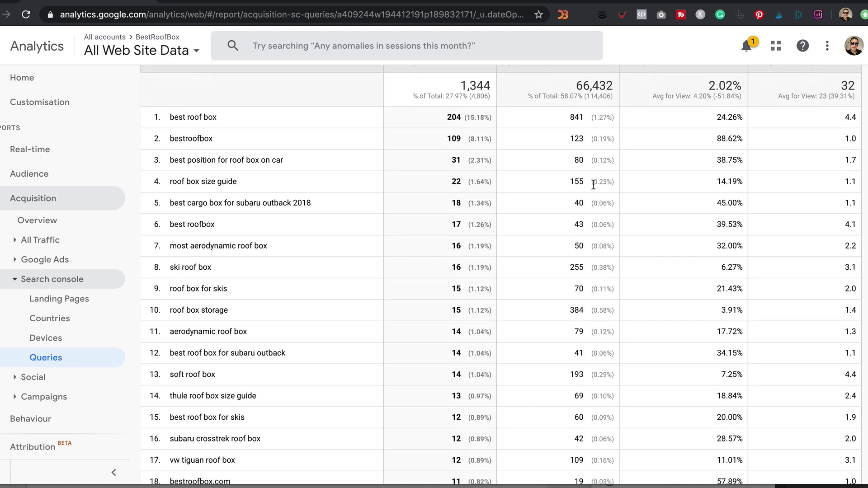
scroll(594, 184, down, 3)
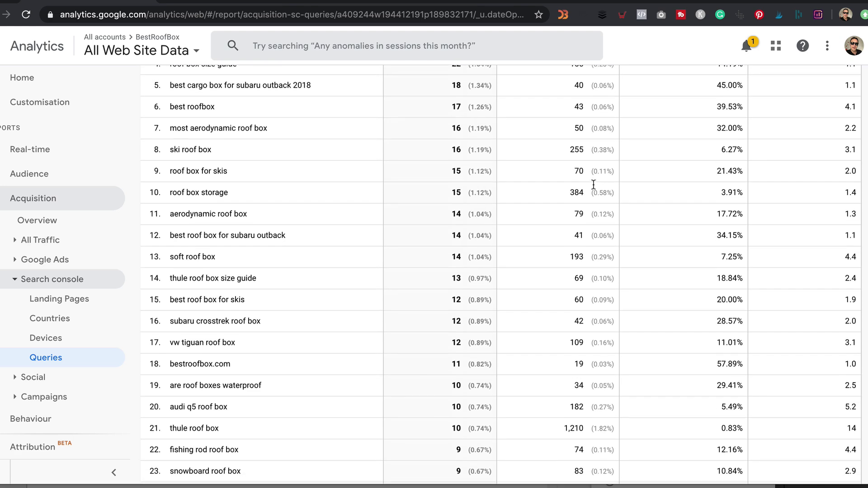
scroll(594, 184, down, 2)
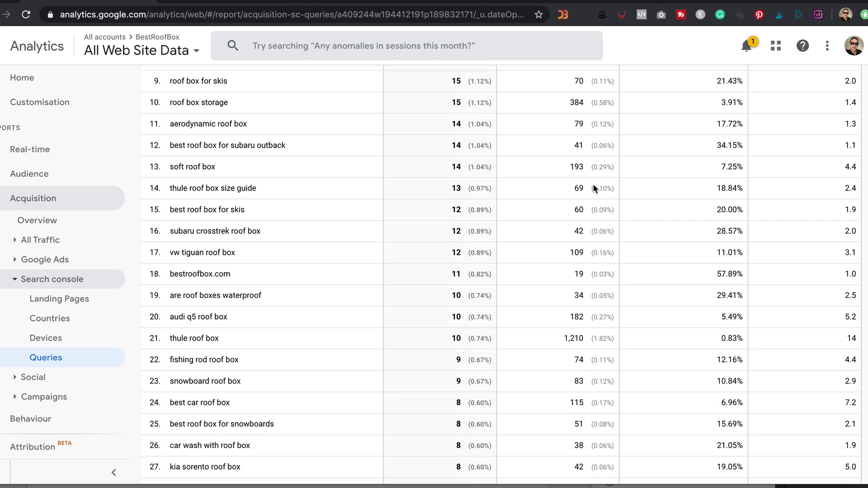
scroll(594, 188, down, 4)
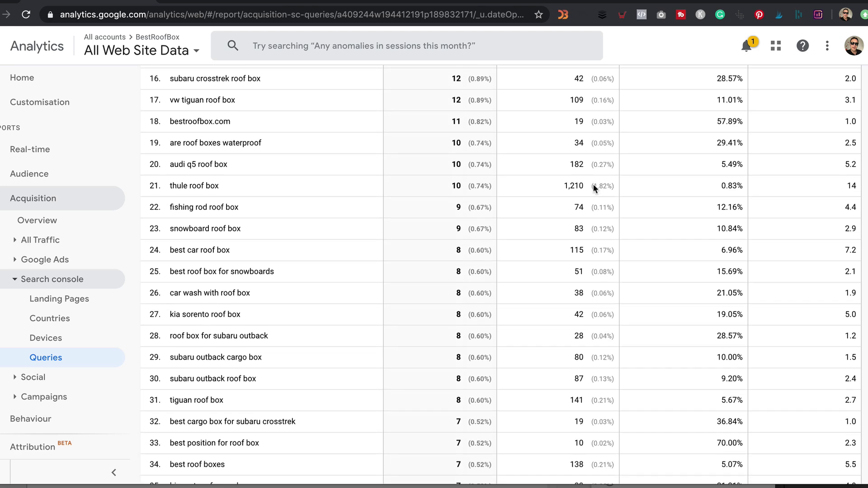
scroll(594, 186, down, 2)
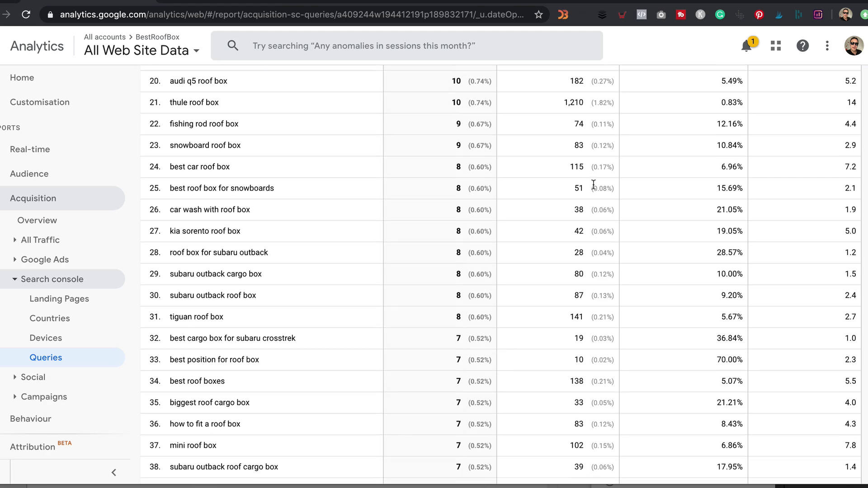
scroll(594, 184, down, 3)
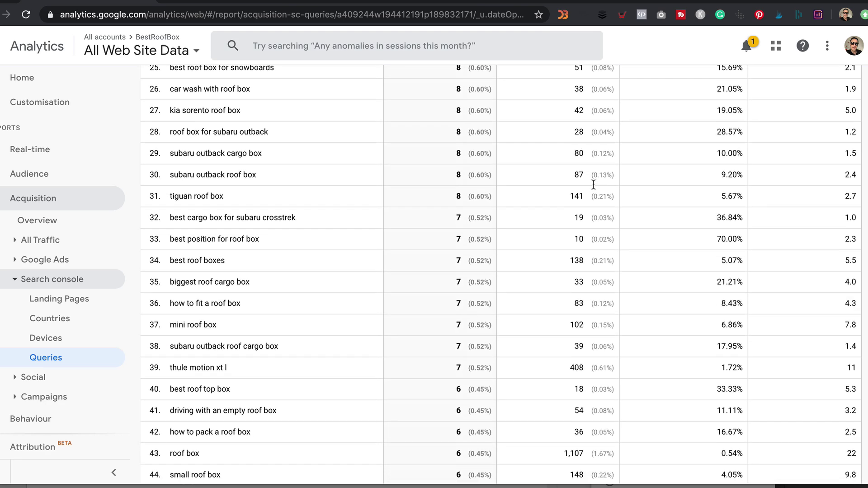
scroll(593, 184, down, 3)
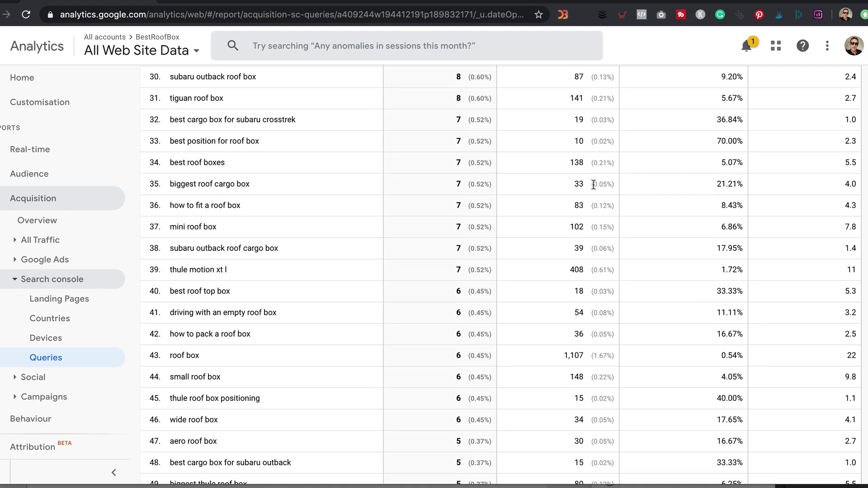
scroll(593, 185, down, 3)
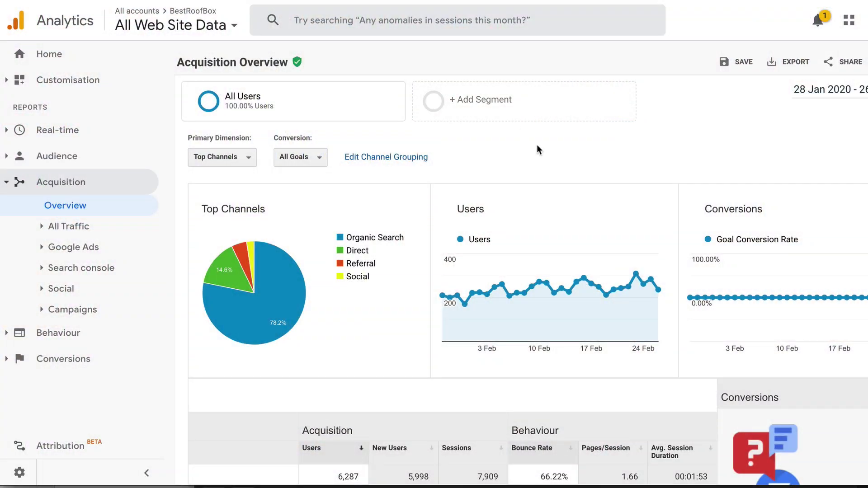
Open the Organic Search traffic report and scroll through its table
scroll(538, 149, down, 5)
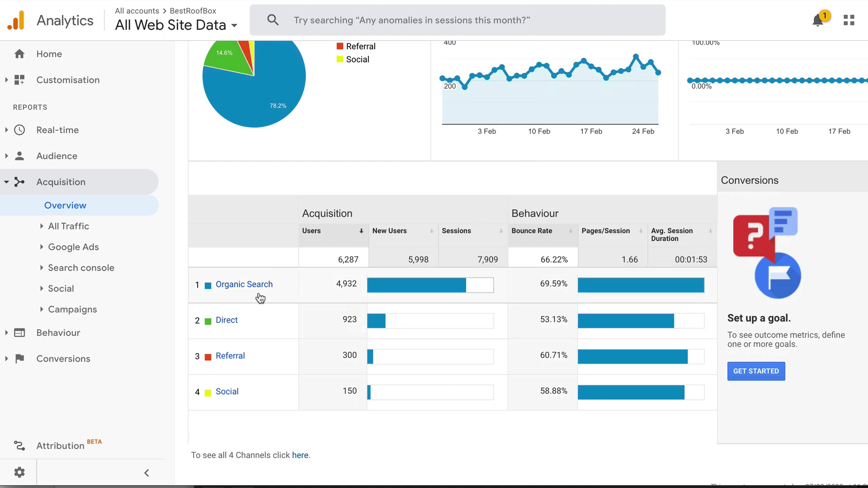
click(257, 285)
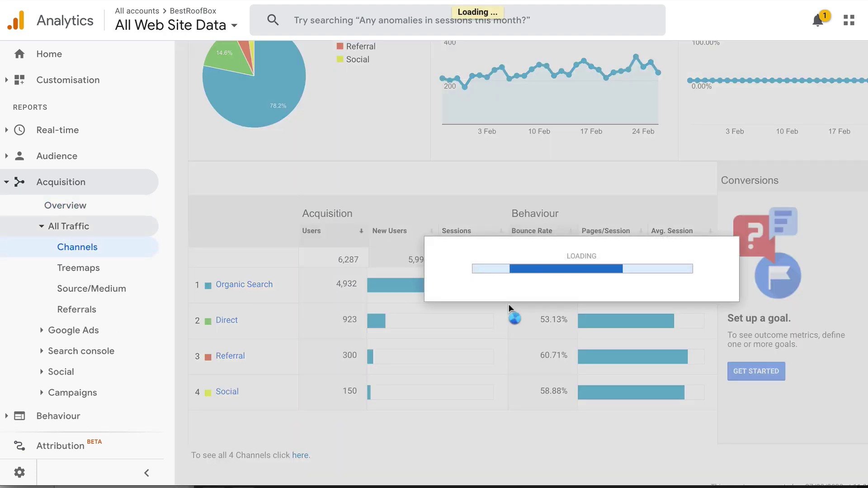
scroll(794, 264, down, 2)
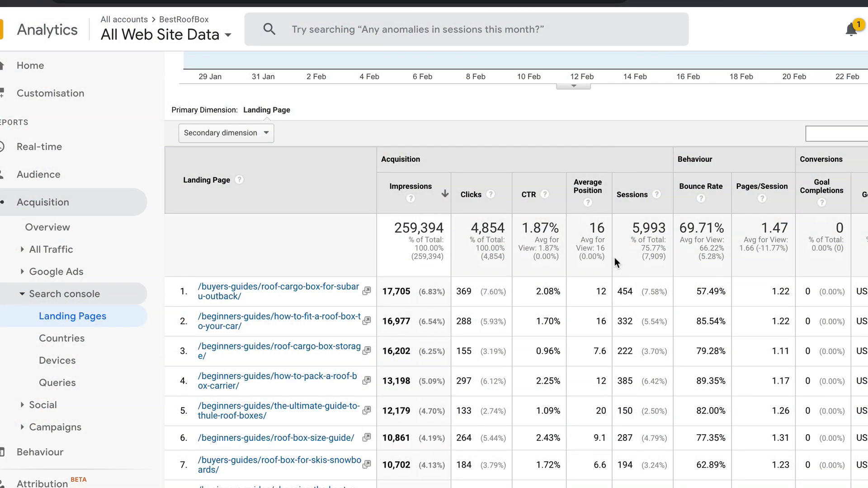
scroll(614, 257, down, 5)
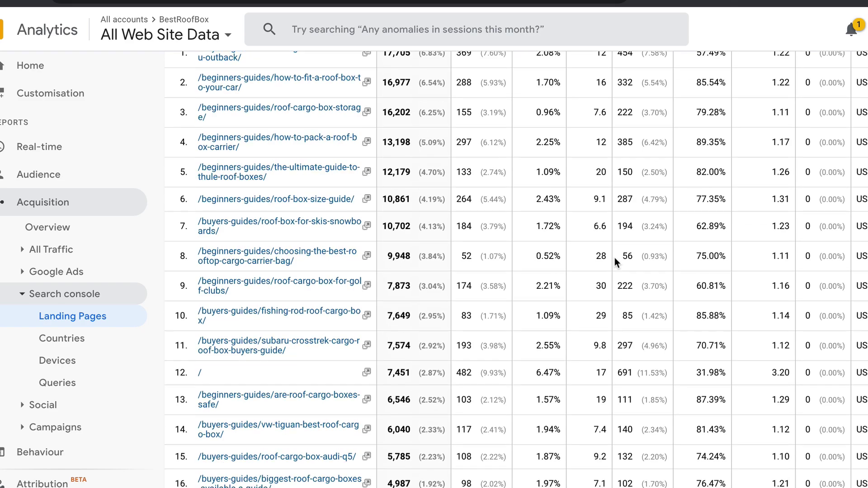
scroll(614, 258, down, 4)
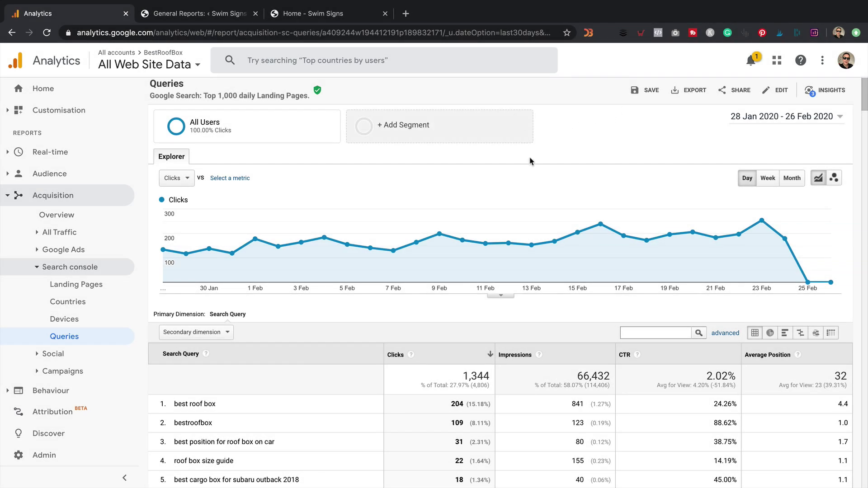
scroll(532, 163, down, 5)
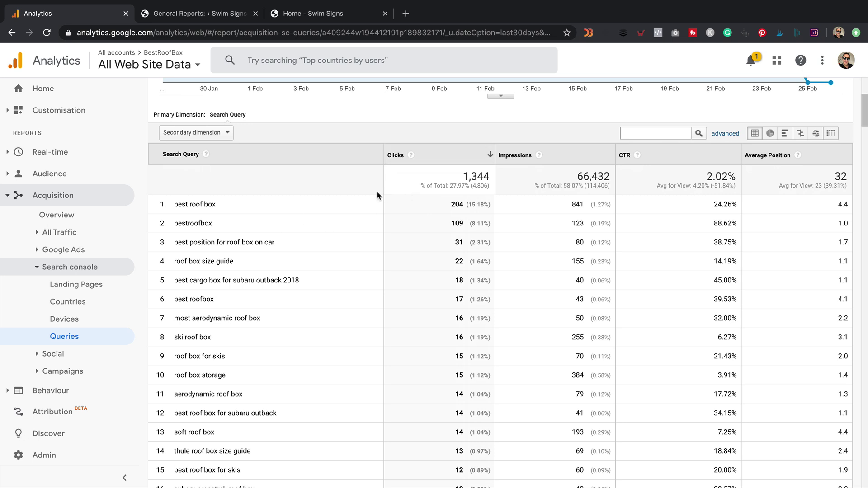
scroll(358, 222, down, 1)
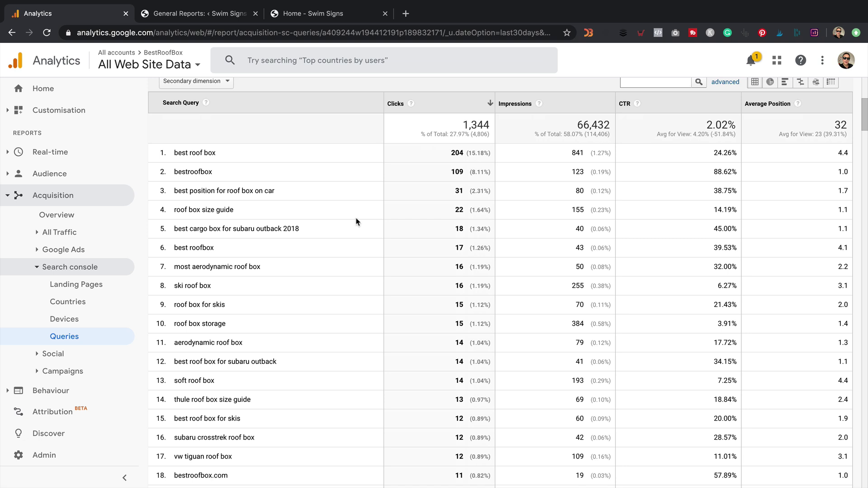
scroll(357, 222, down, 3)
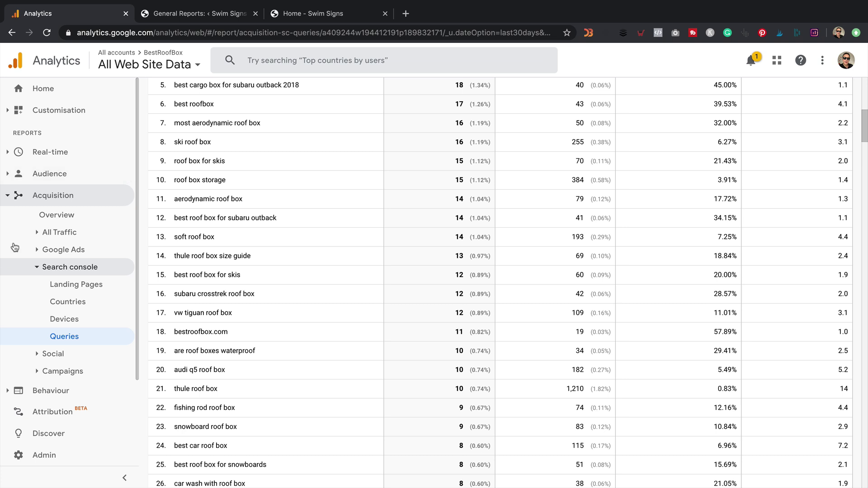
Go to All Traffic > Channels and drill into the Organic Search keywords
click(68, 233)
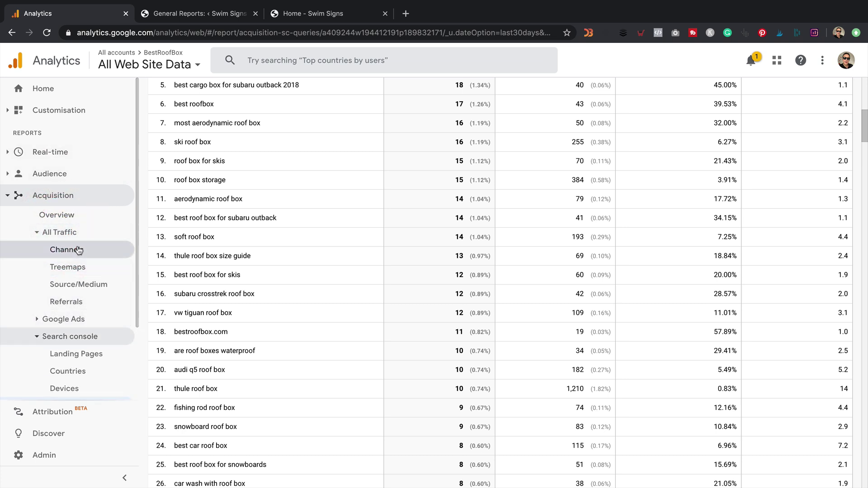
click(81, 251)
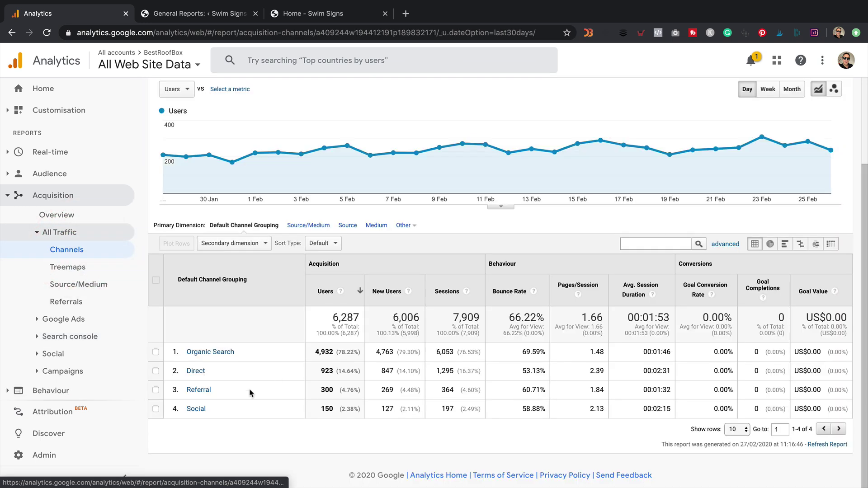
click(222, 352)
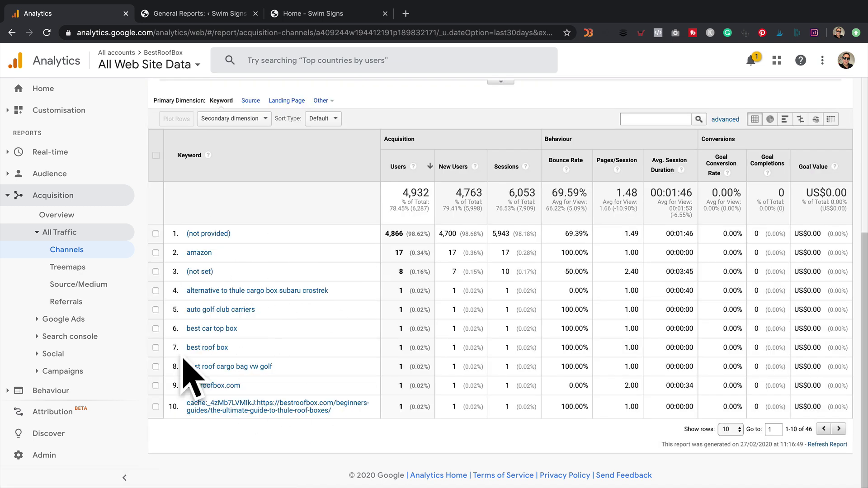
Highlight the (not provided) keyword and its 4,866 users, then expand the Search console reports
drag(294, 239, 180, 236)
click(181, 236)
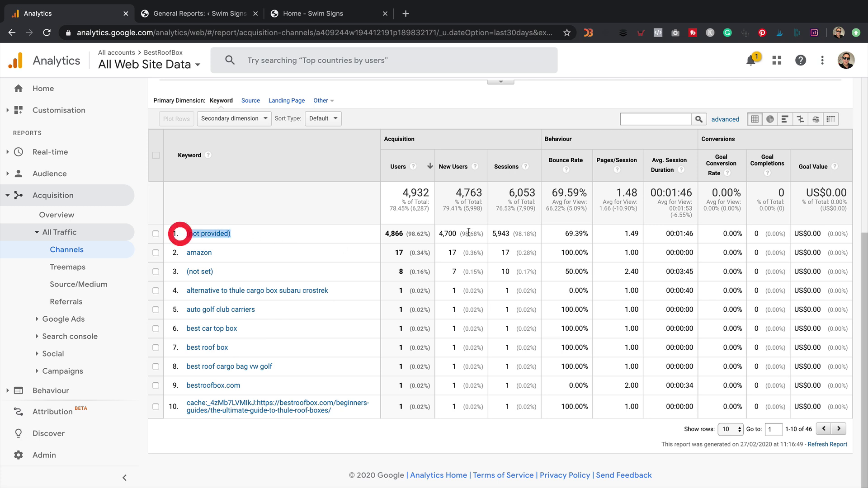
drag(435, 239, 374, 236)
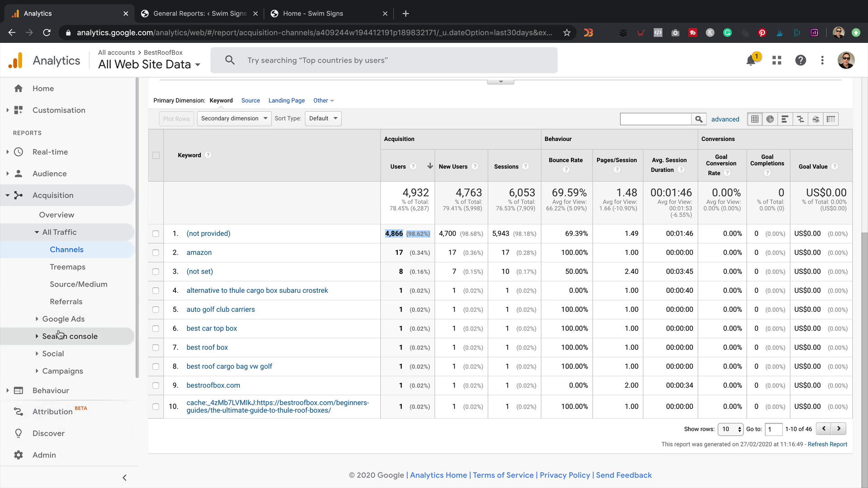
click(94, 338)
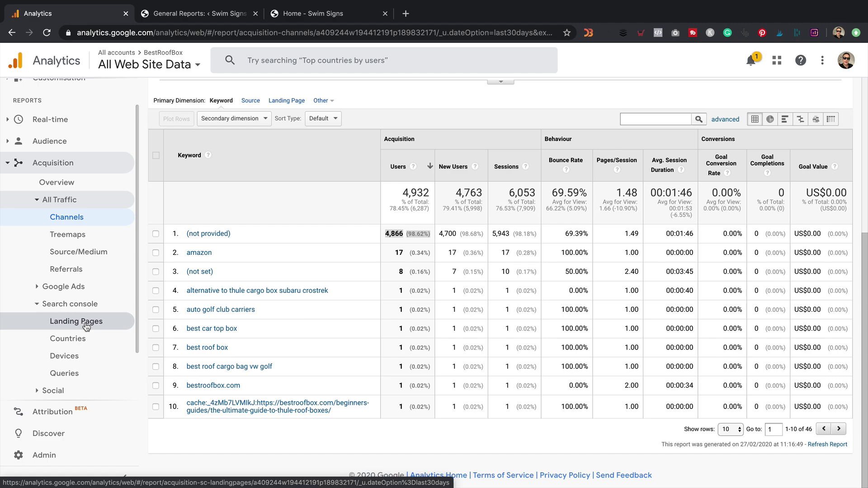
Switch to the Swim Signs homepage tab, then to the MonsterInsights reports tab
click(295, 13)
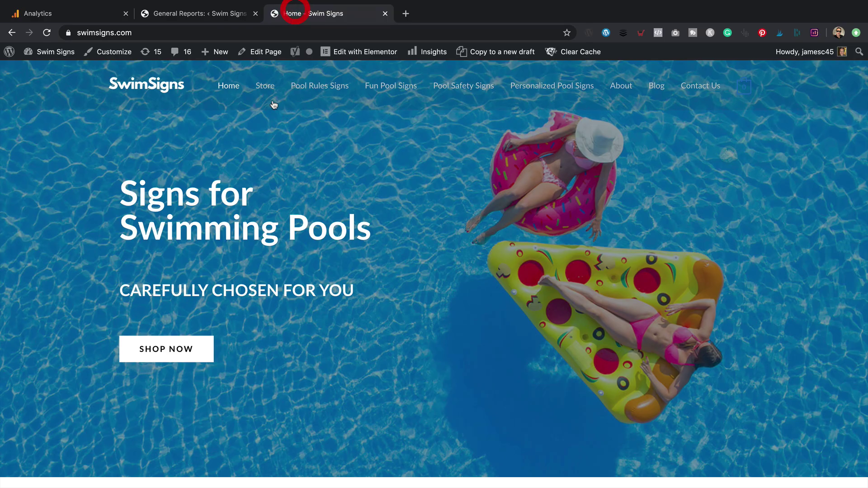
mouse_move(50, 56)
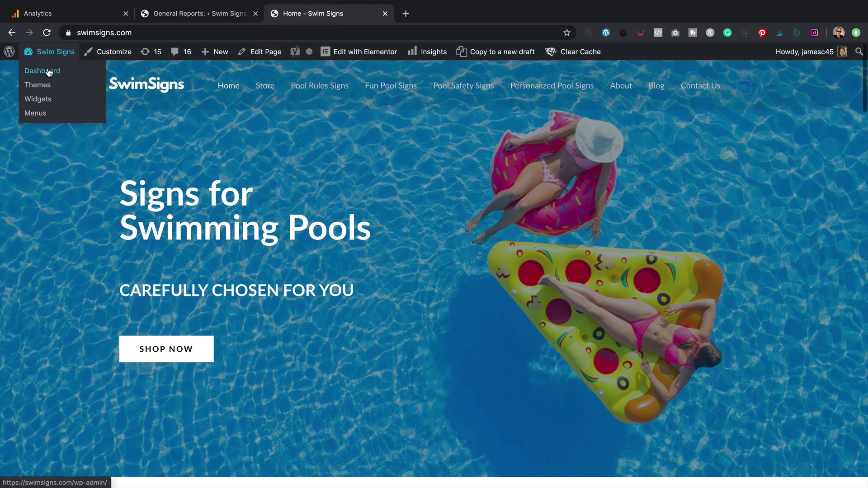
click(213, 12)
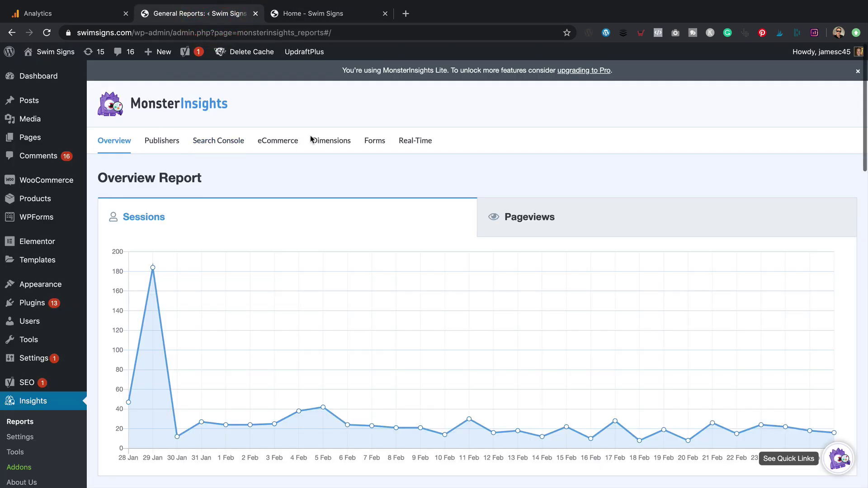
mouse_move(54, 304)
Search 'search console' in a new tab, start Search Console, and choose Add property
key(ctrl+t)
text(se)
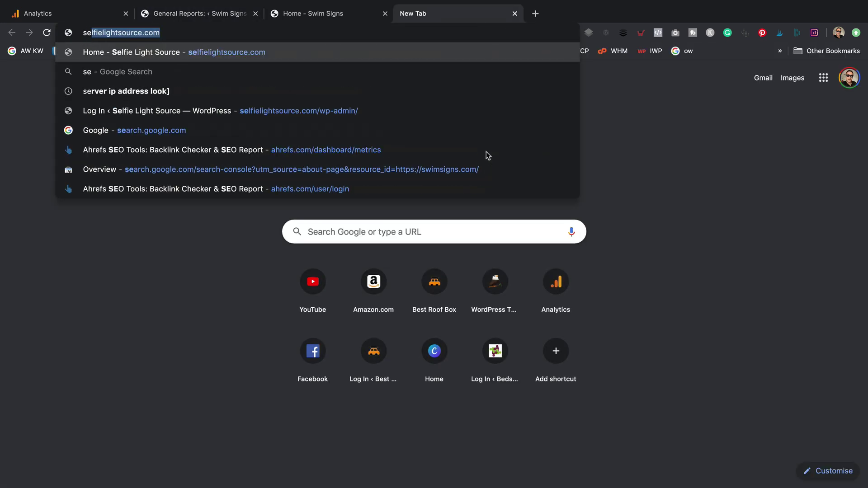
text(arch con)
key(BackSpace)
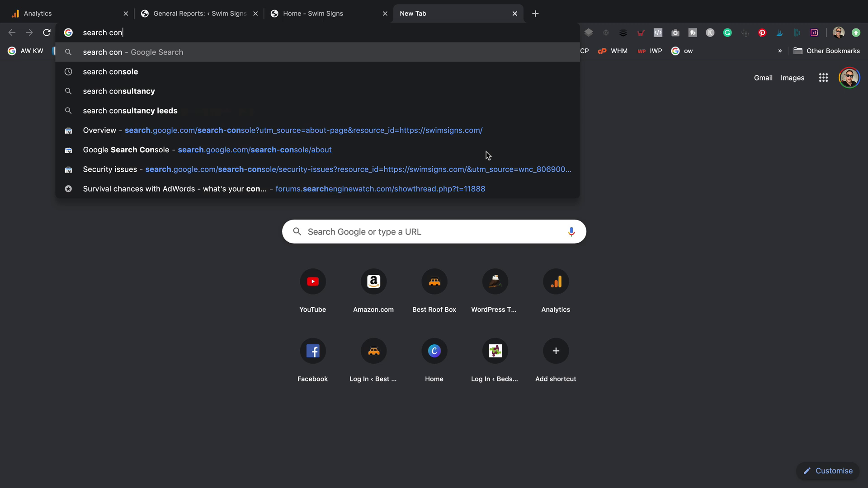
text(sole)
key(Return)
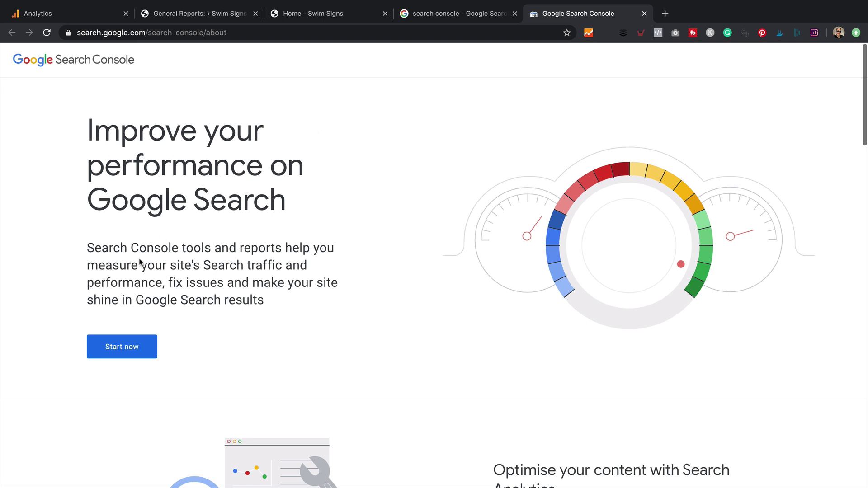
click(122, 347)
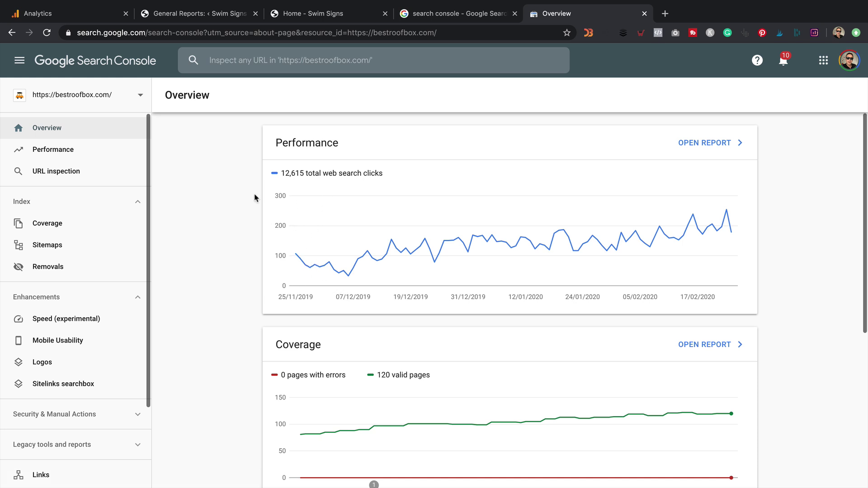
click(139, 97)
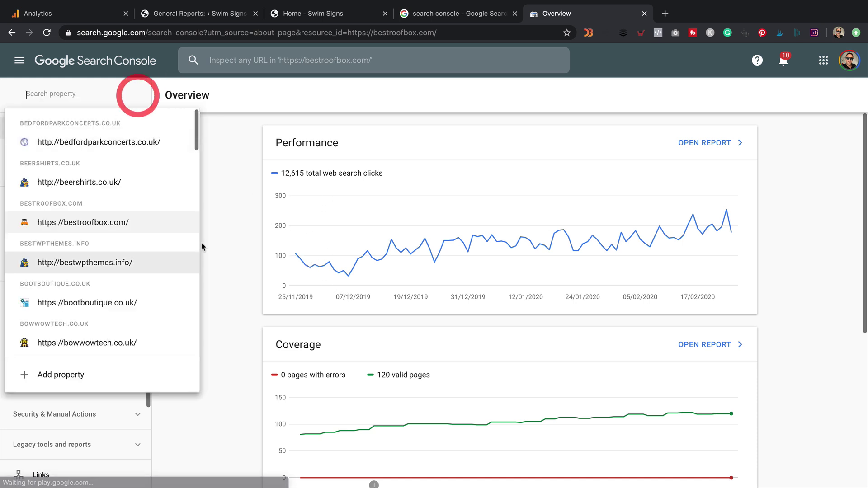
click(103, 376)
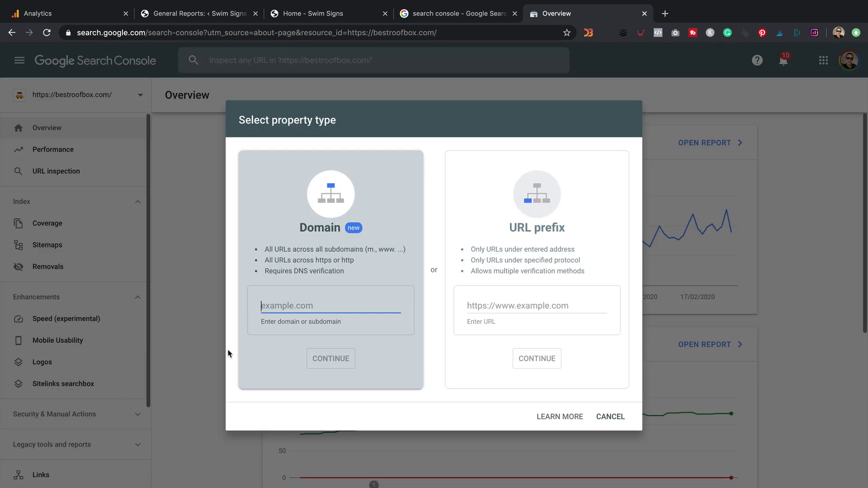
click(573, 236)
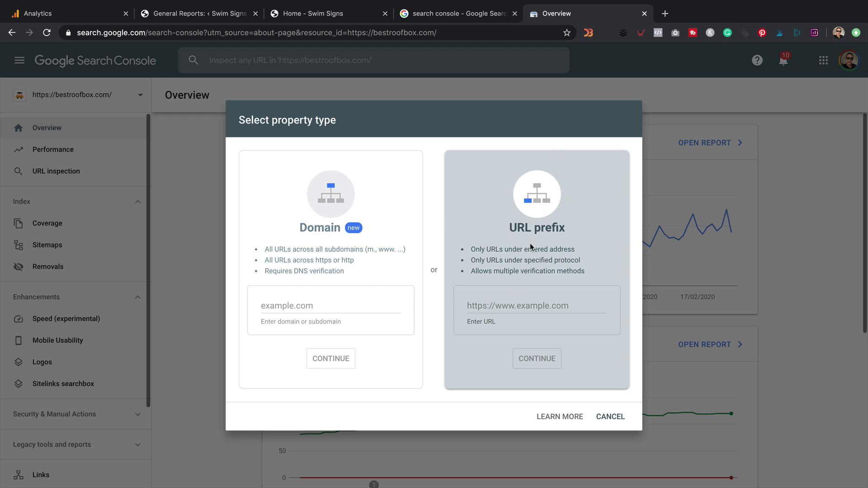
click(517, 306)
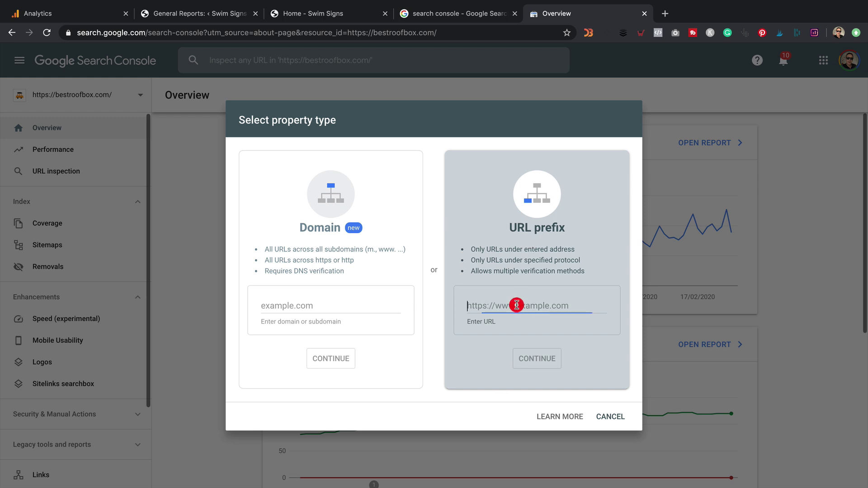
text(httsP)
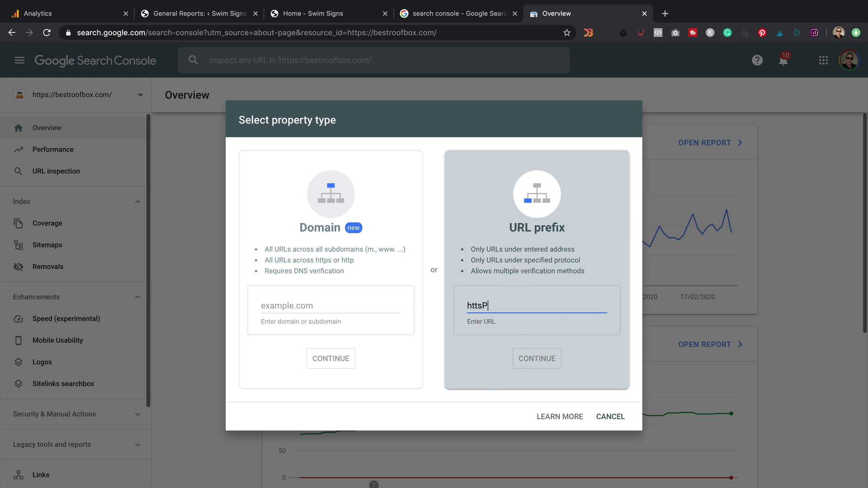
key(BackSpace)
key(BackSpace)
text(ps://www.si)
key(BackSpace)
text(wimsigns.com)
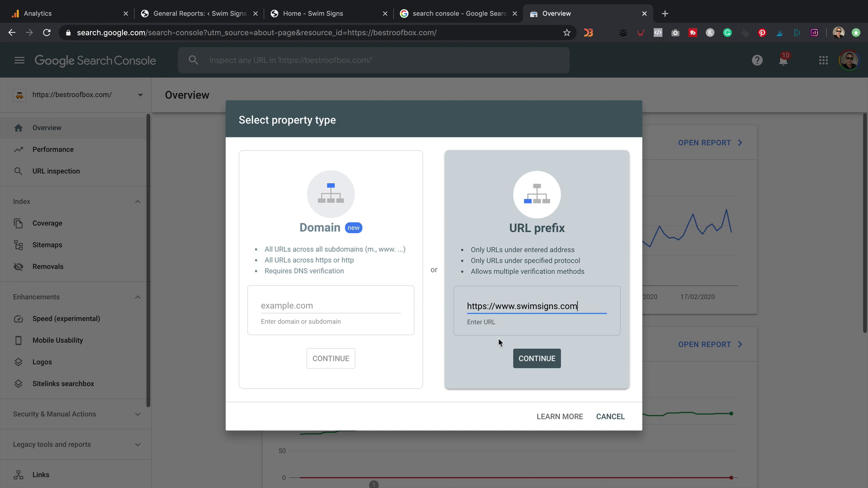
click(542, 358)
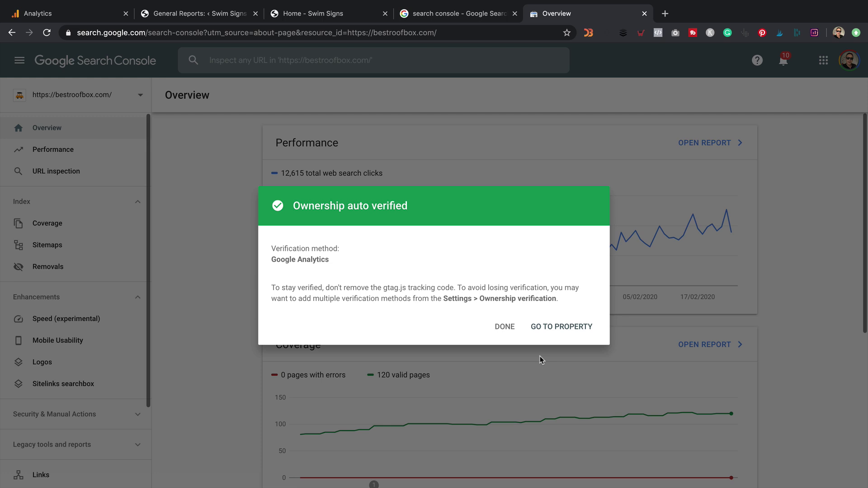
Go to the newly verified swimsigns.com property from the verification dialog
click(571, 326)
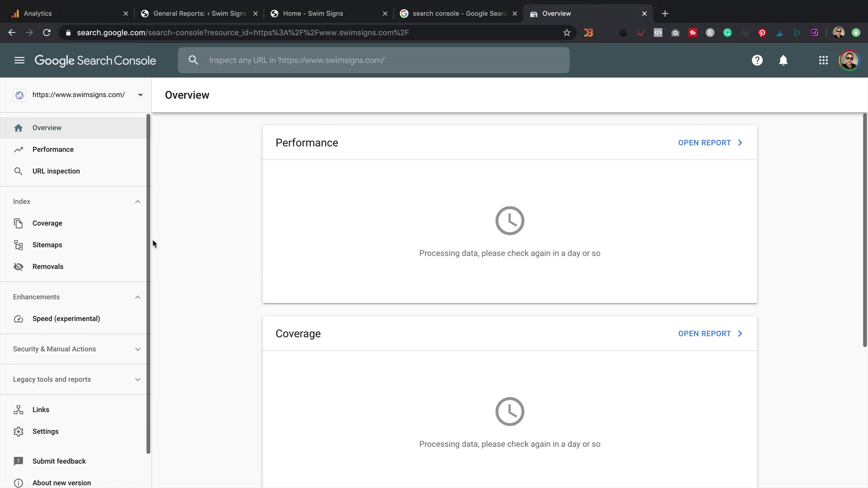
Switch Analytics to the Swim Signs All Web Site Data view and open Search console > Queries
click(61, 15)
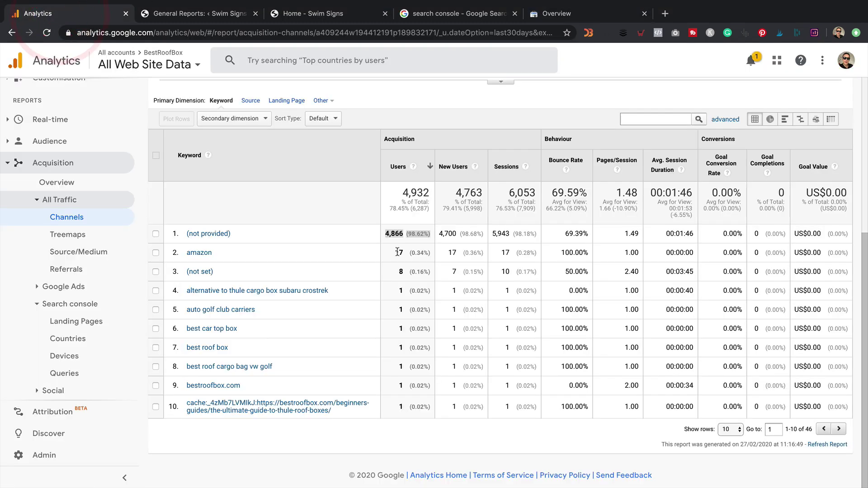
click(182, 68)
click(176, 152)
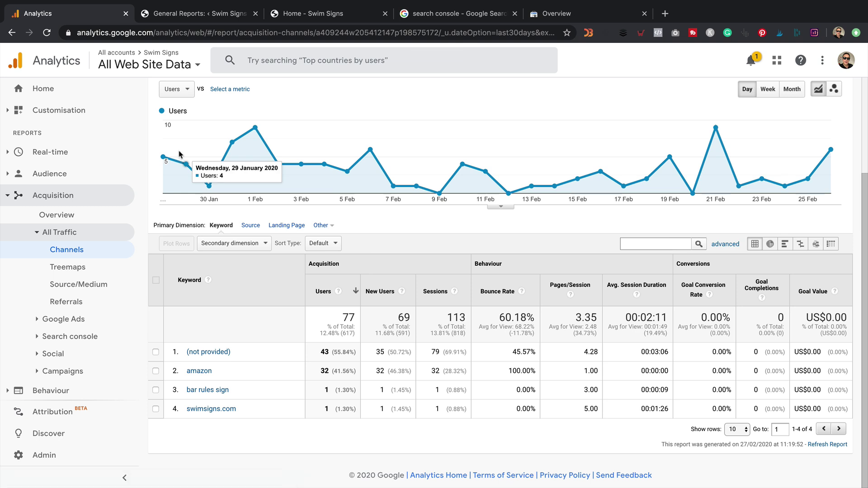
click(74, 337)
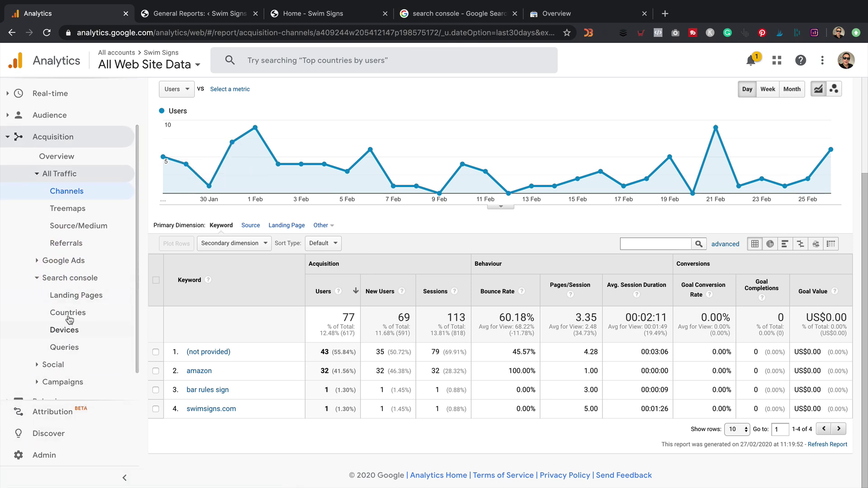
click(74, 350)
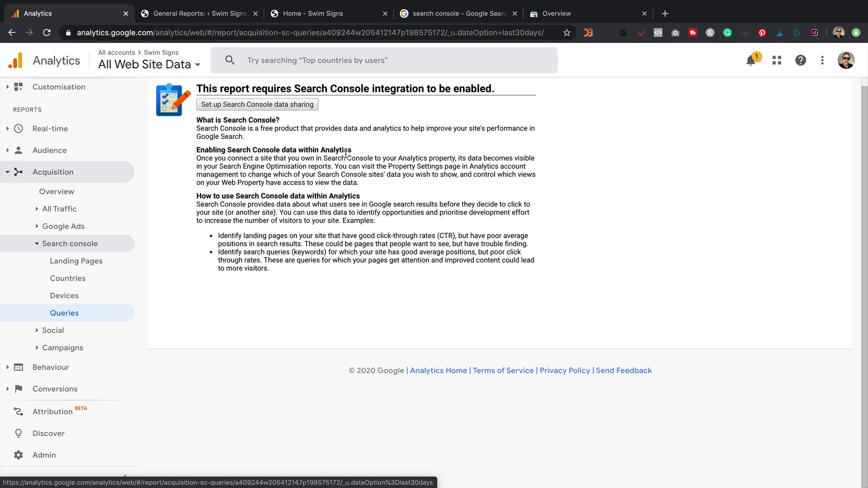
Start the Search Console setup and open Adjust Search Console in Property Settings
click(307, 106)
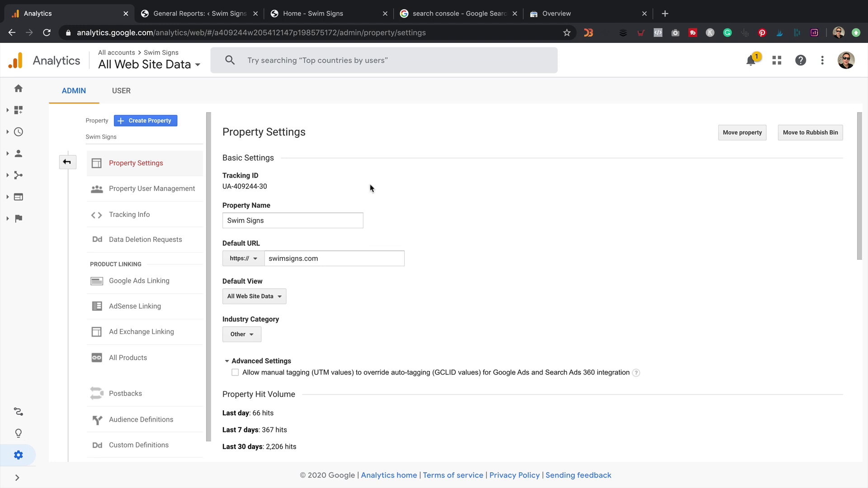
scroll(370, 188, down, 15)
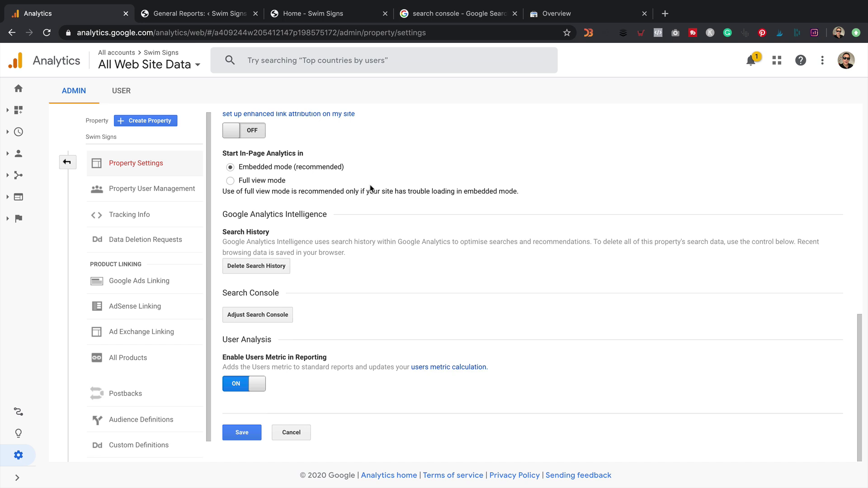
click(272, 319)
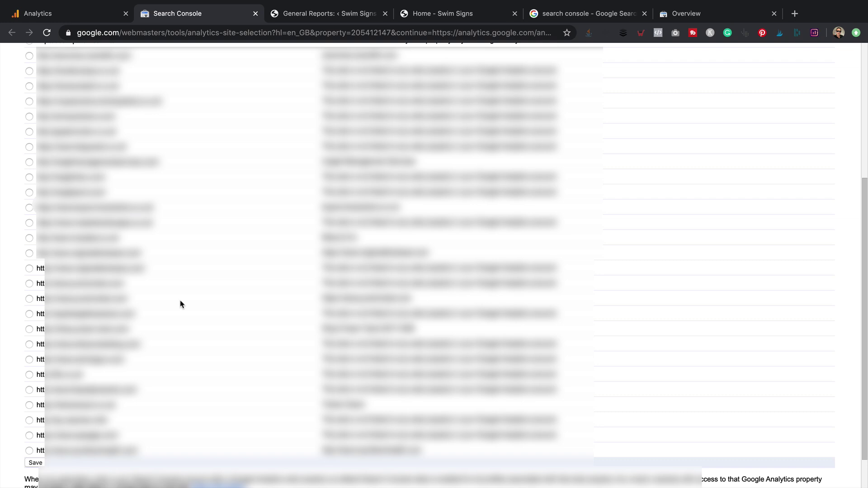
click(29, 360)
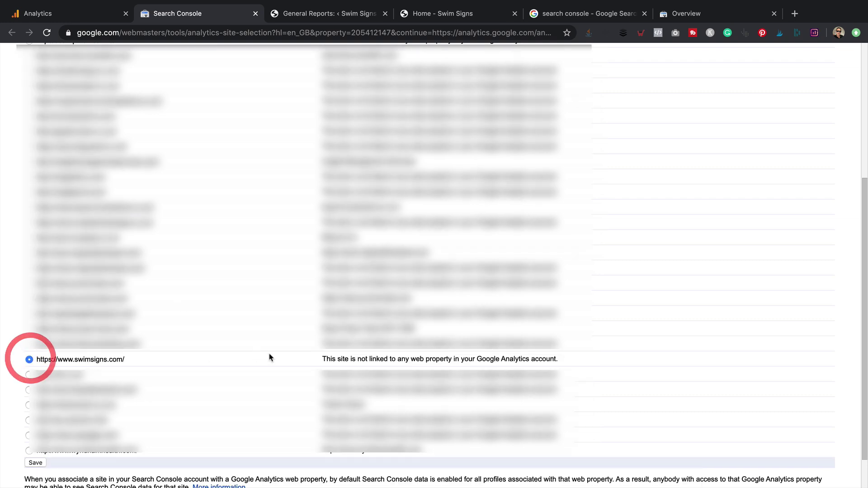
click(36, 463)
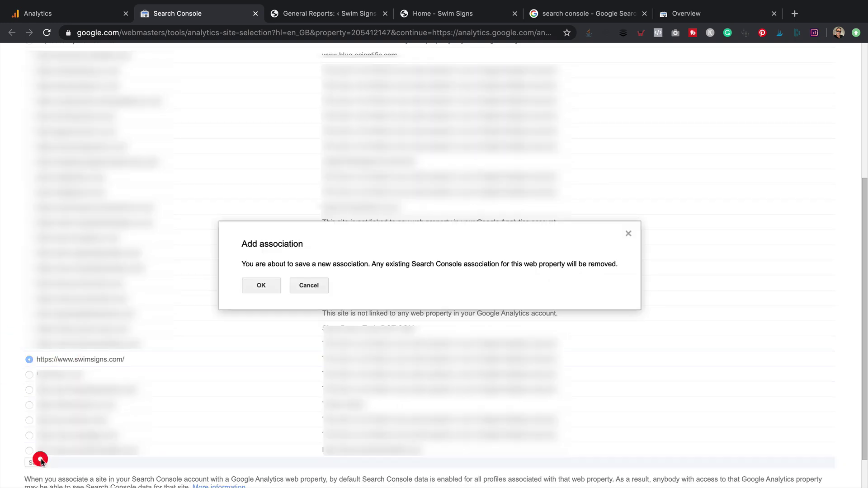
click(266, 286)
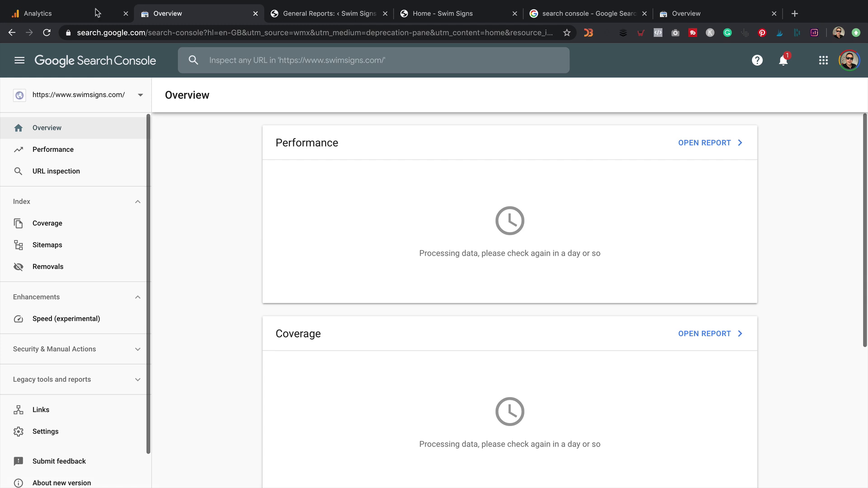
Back in Analytics, finish the Search Console settings and reopen Adjust Search Console
click(96, 12)
click(115, 218)
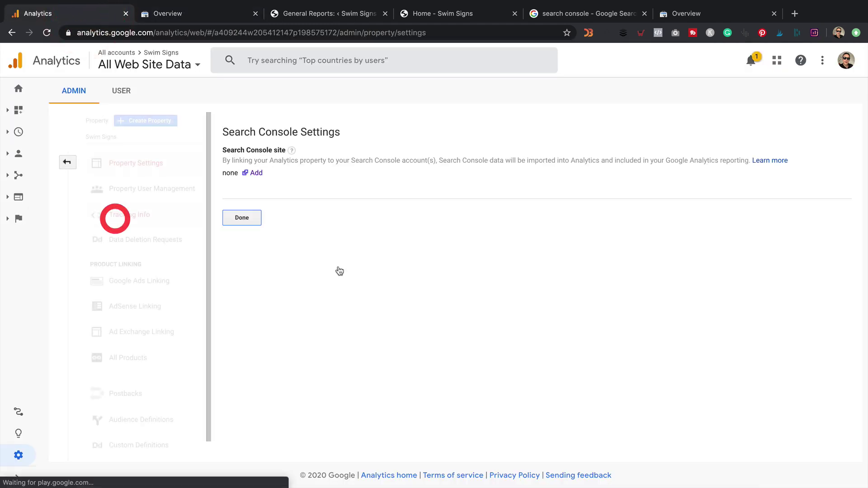
scroll(388, 254, down, 10)
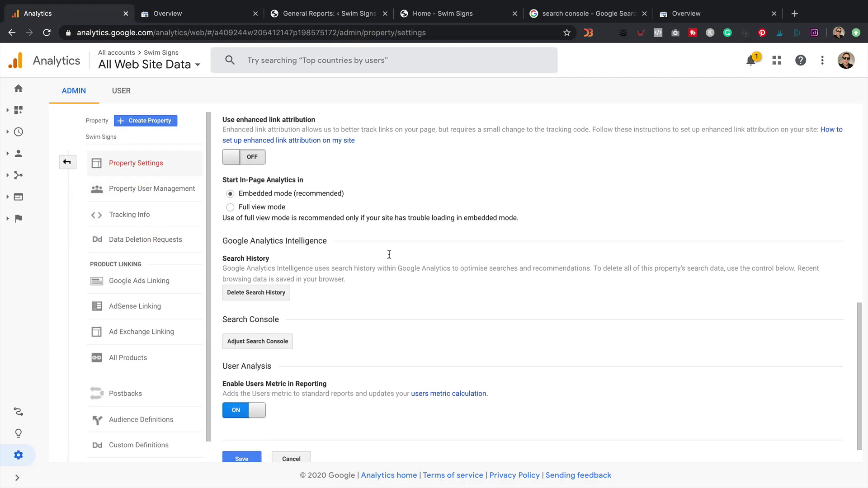
scroll(390, 255, down, 1)
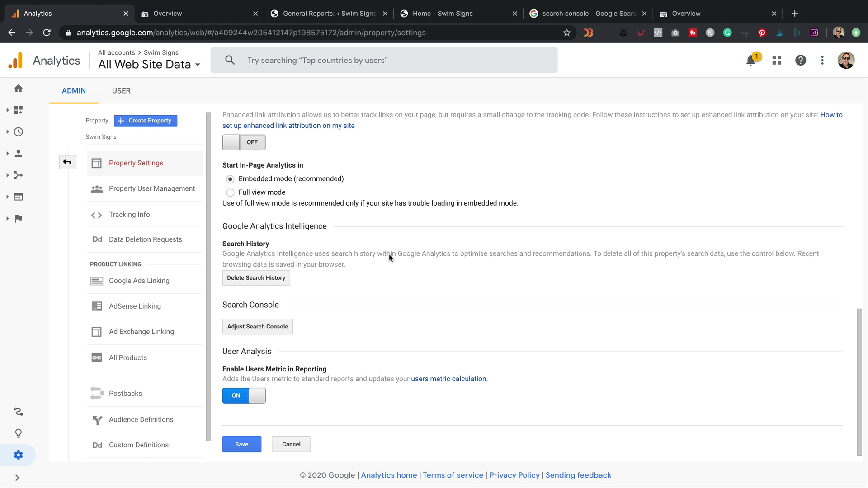
click(251, 320)
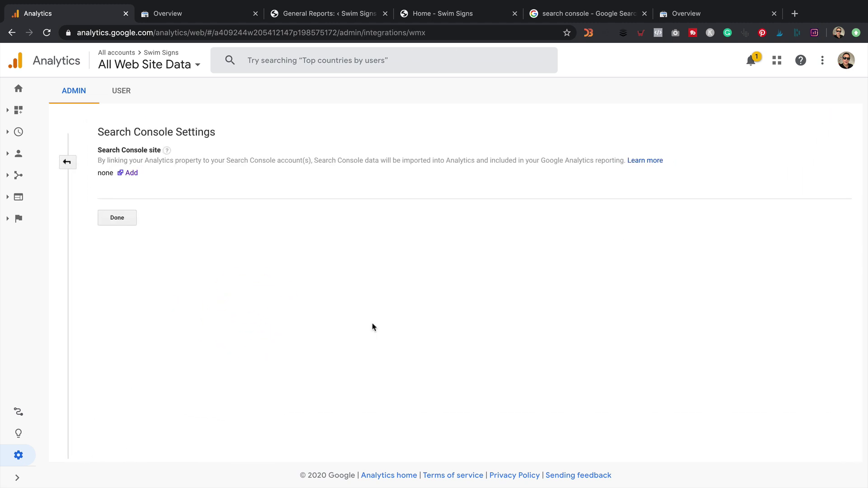
Reload, enable the All Web Site Data view, and save the swimsigns.com link
click(47, 32)
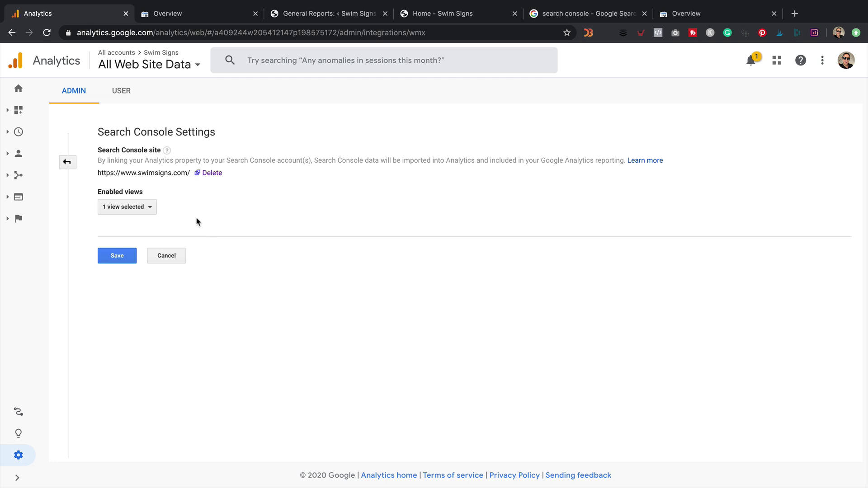
click(151, 207)
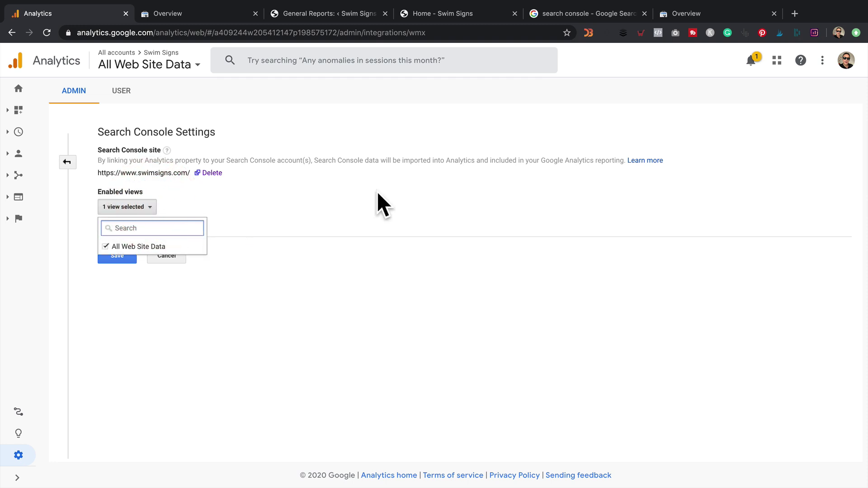
click(378, 194)
click(117, 256)
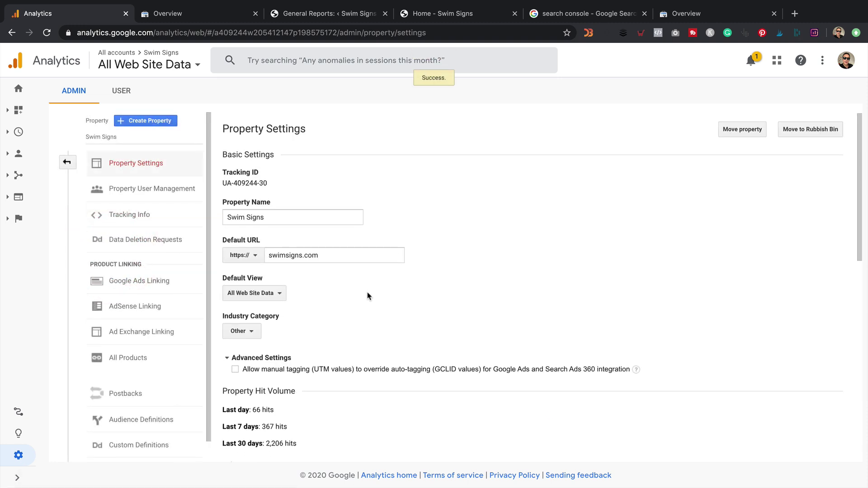
scroll(369, 296, down, 15)
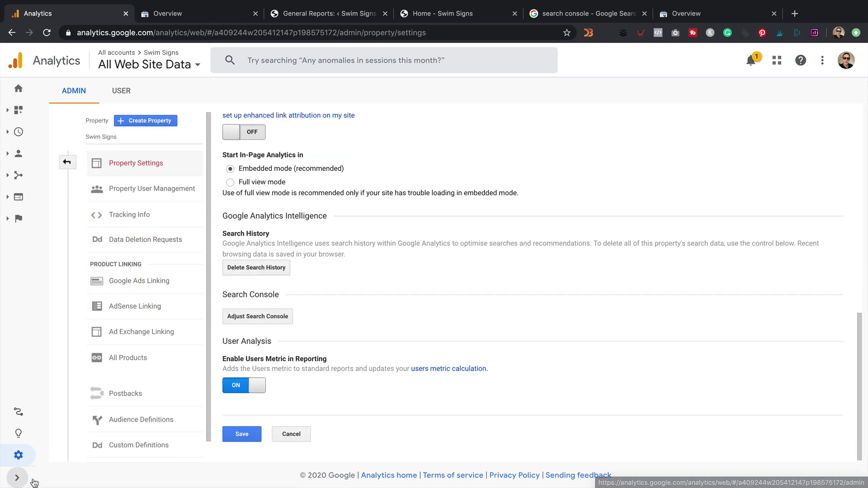
Open Acquisition > Search console > Queries for Swim Signs, then switch to Landing Pages
click(17, 478)
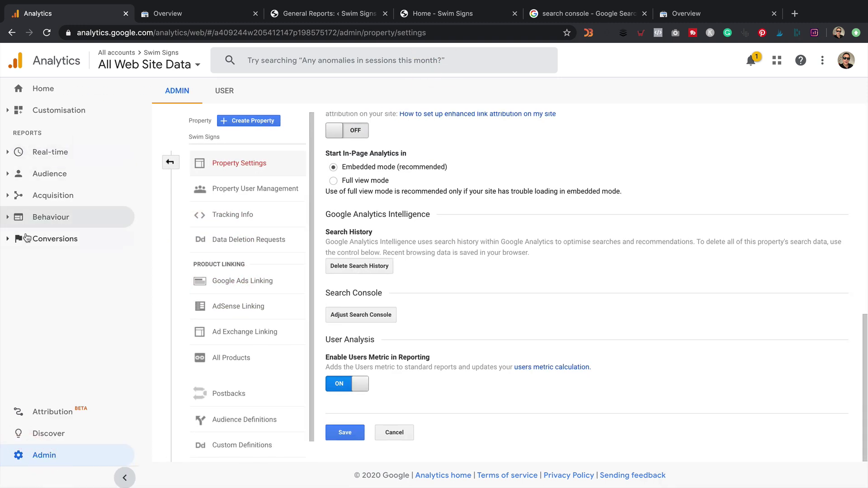
click(17, 195)
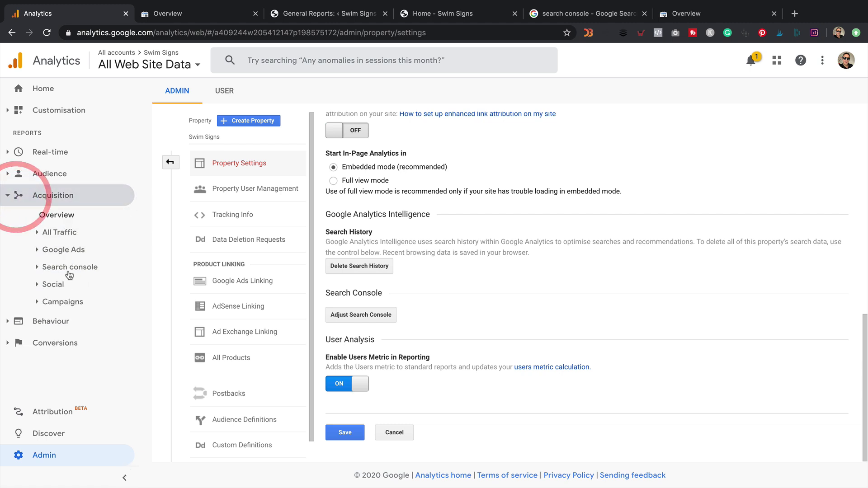
click(68, 268)
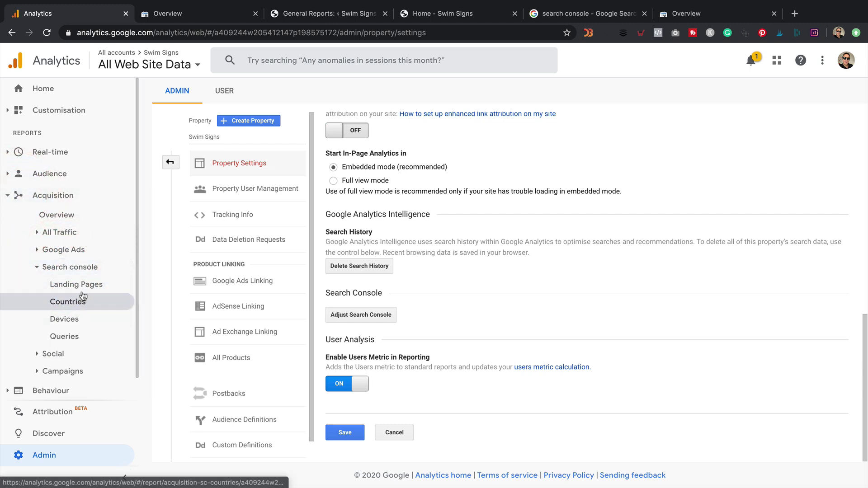
click(64, 338)
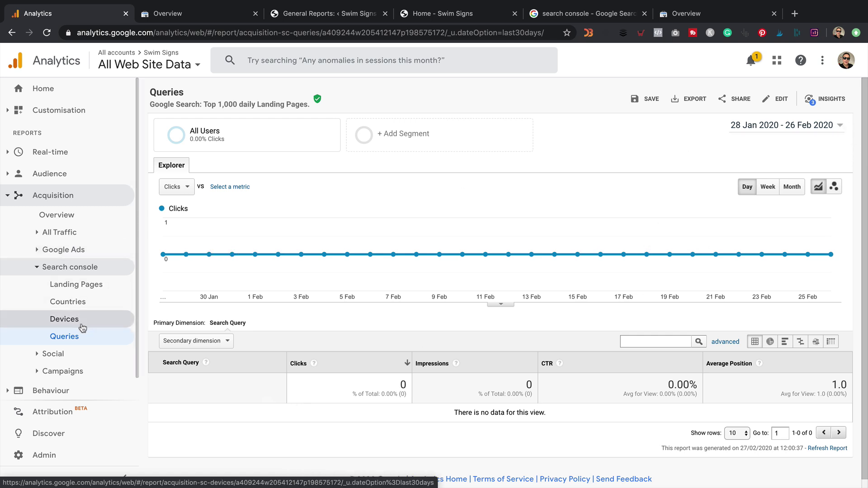
click(101, 284)
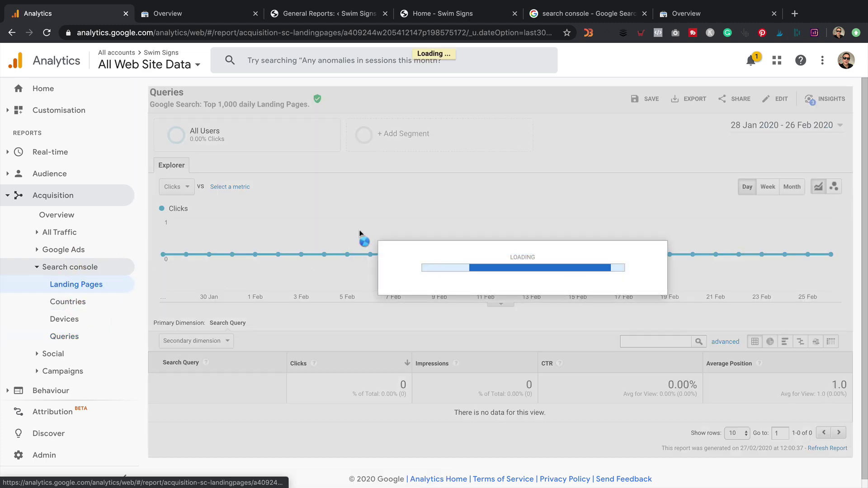
Scroll through the Landing Pages table showing 72 sessions across 17 pages
scroll(359, 233, down, 3)
scroll(357, 233, down, 2)
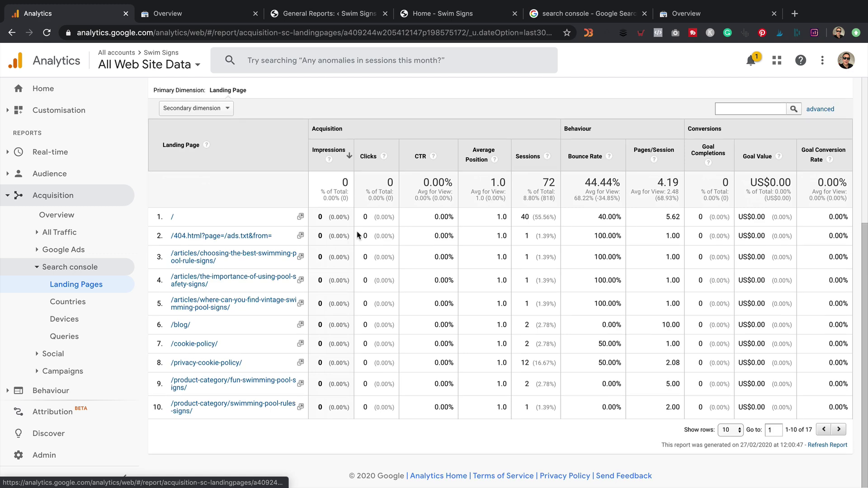
scroll(357, 234, up, 2)
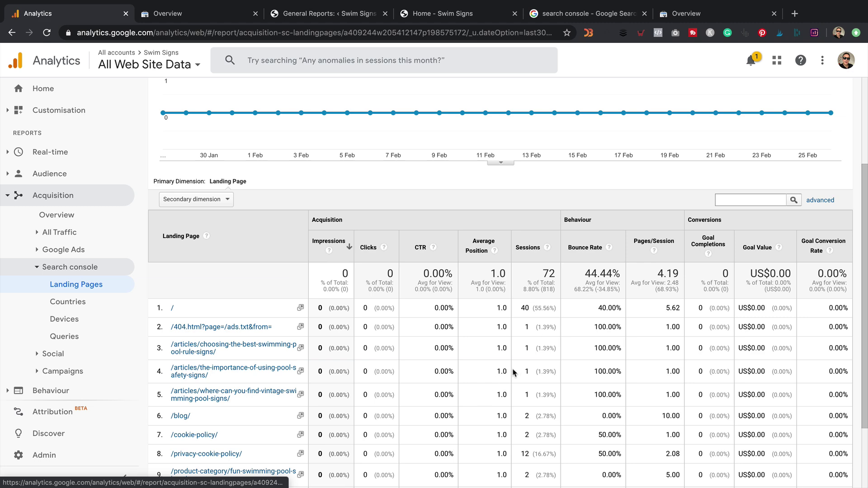
scroll(513, 371, up, 3)
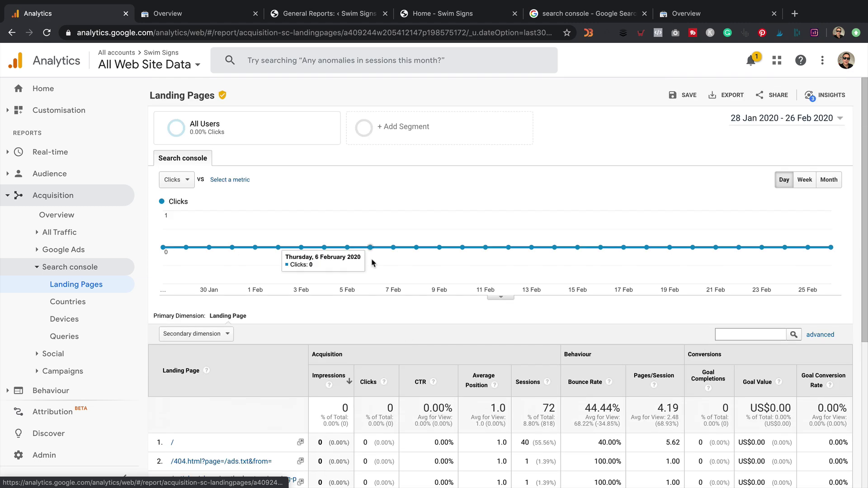